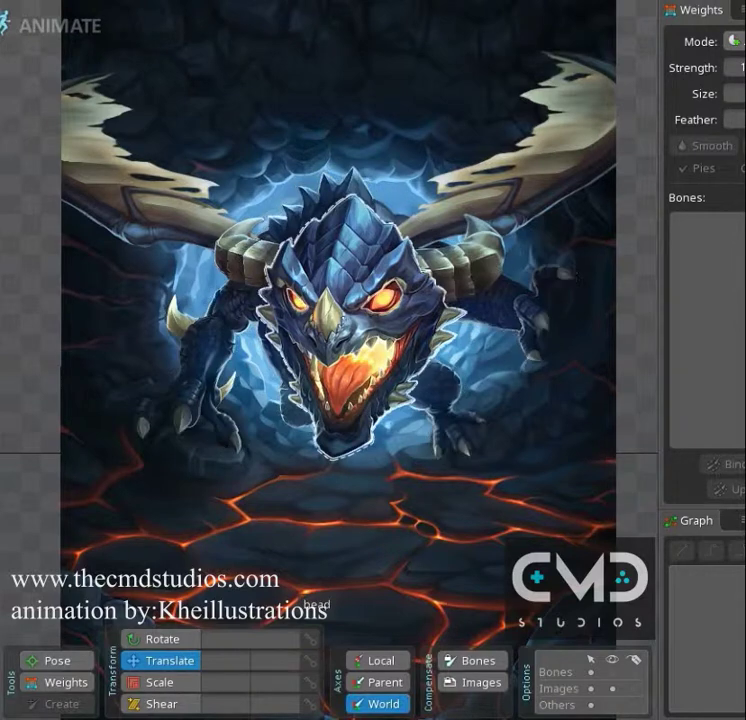
# - Try moving the dragon's head mesh away from the body, undo the move and clear the selection
pyautogui.scroll(1, 386, 370)
pyautogui.scroll(2, 394, 401)
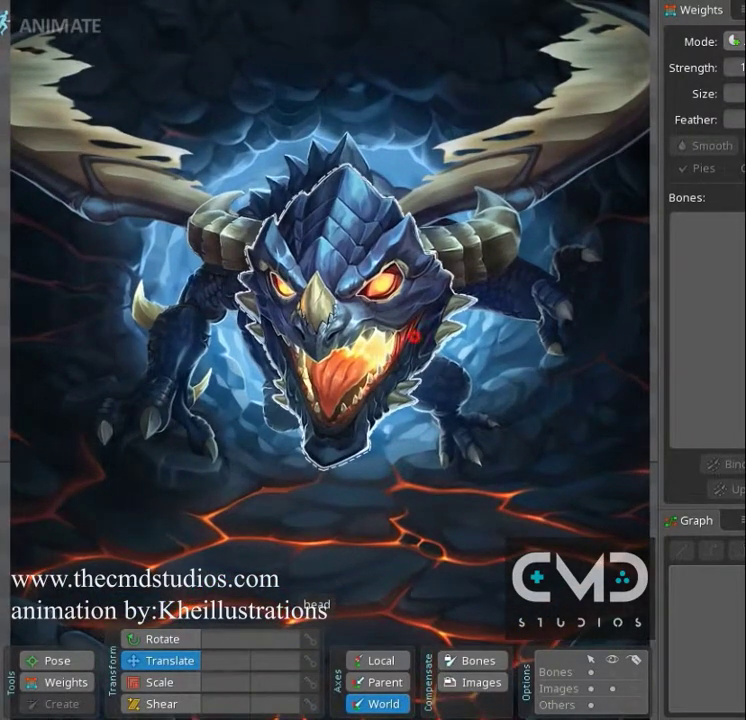
pyautogui.click(415, 337)
pyautogui.moveTo(415, 337); pyautogui.dragTo(482, 315)
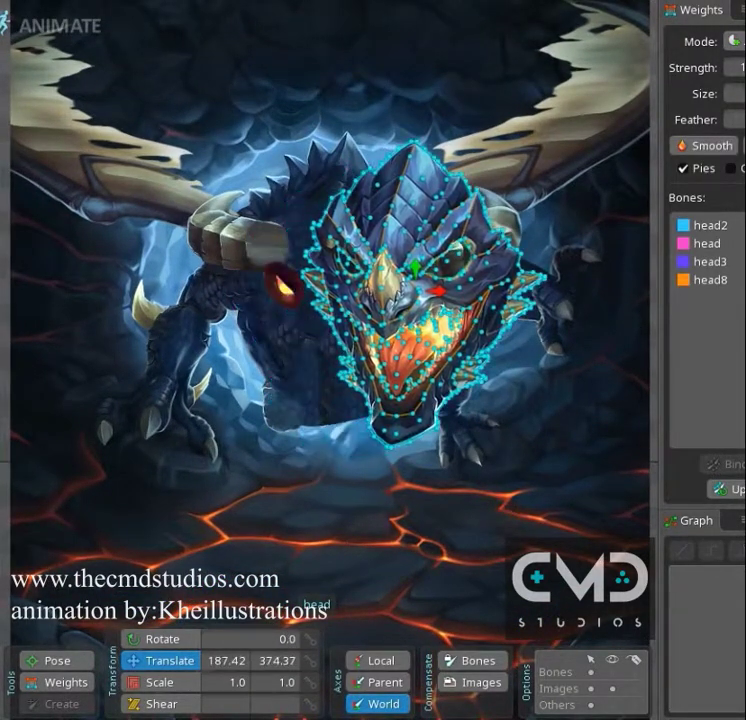
pyautogui.hotkey('ctrl', 'z')
pyautogui.click(567, 490)
# - Select the horn meshes on both sides of the head, try moving them, undo and deselect
pyautogui.click(488, 241)
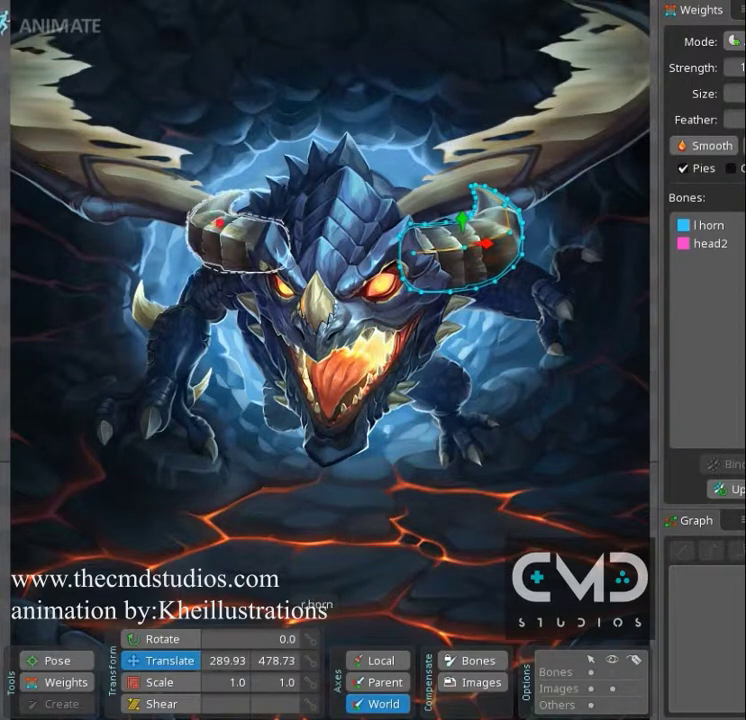
pyautogui.keyDown('ctrl'); pyautogui.click(220, 224); pyautogui.keyUp('ctrl')
pyautogui.moveTo(220, 224); pyautogui.dragTo(215, 134)
pyautogui.hotkey('ctrl', 'z')
pyautogui.click(543, 472)
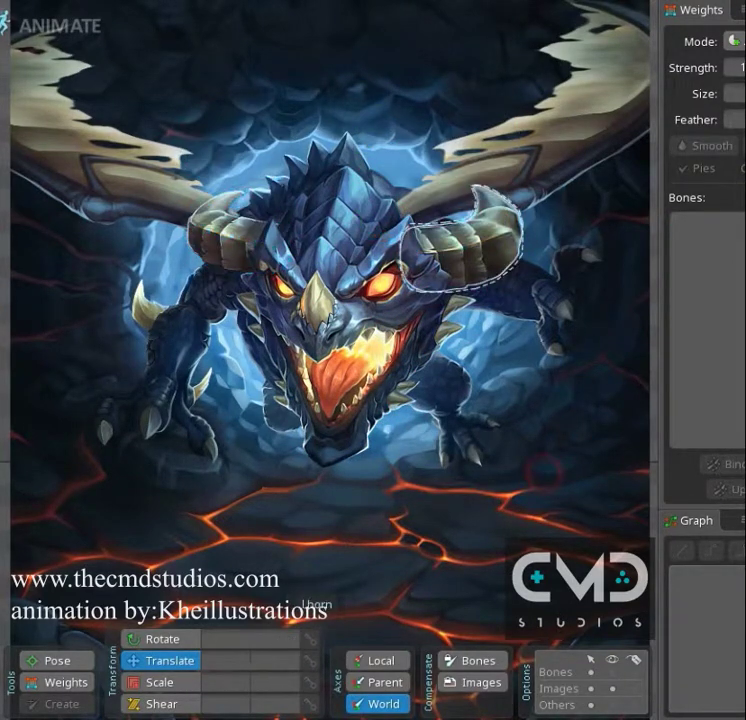
# - Select the body mesh and both wing meshes to inspect how they are built, and clear the selection
pyautogui.click(339, 153)
pyautogui.click(541, 531)
pyautogui.click(545, 128)
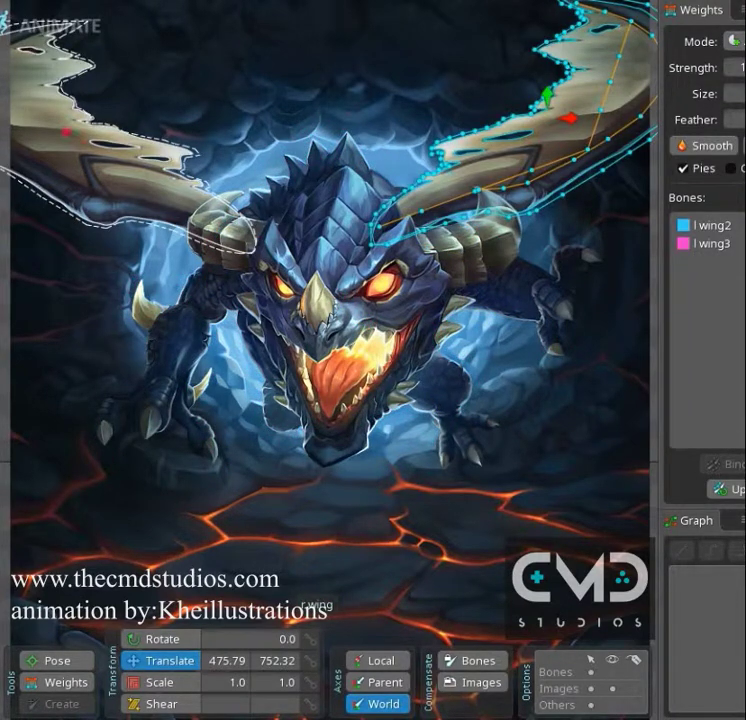
pyautogui.keyDown('ctrl'); pyautogui.click(105, 158); pyautogui.keyUp('ctrl')
pyautogui.click(594, 471)
# - Select the eye meshes on both sides of the head, including the areas around them, and clear the selection
pyautogui.click(383, 285)
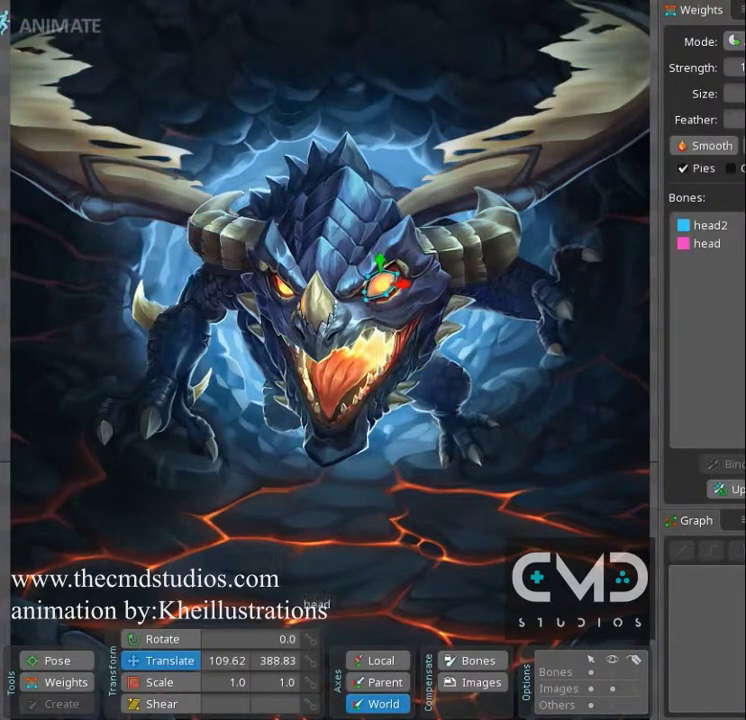
pyautogui.keyDown('ctrl'); pyautogui.click(284, 287); pyautogui.keyUp('ctrl')
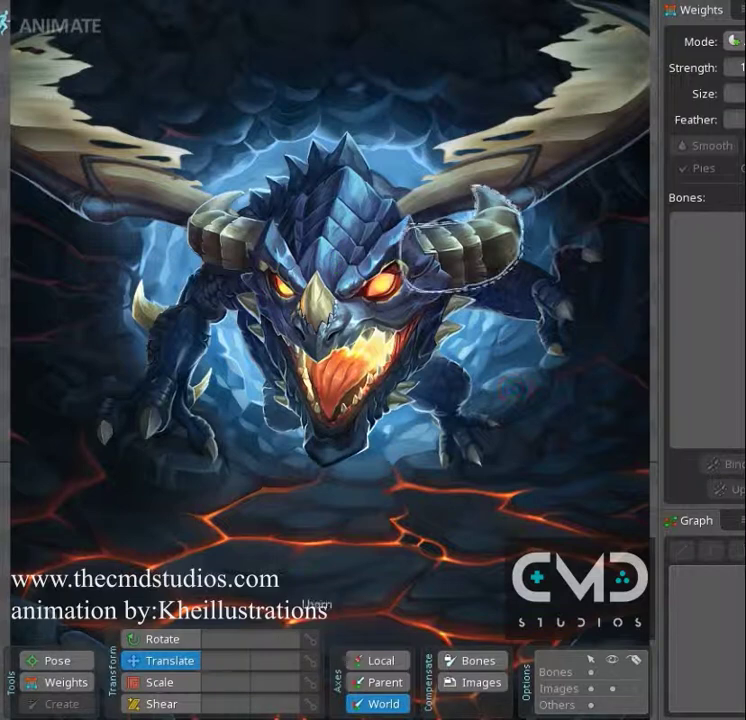
pyautogui.click(372, 288)
pyautogui.press('Escape')
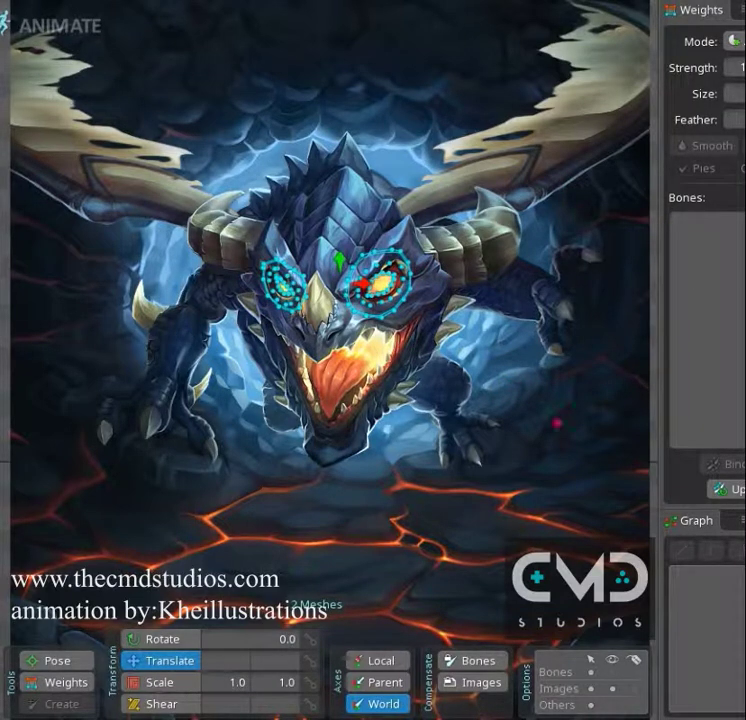
pyautogui.click(556, 423)
# - Turn on bone visibility so the dragon's skeleton shows over the artwork
pyautogui.scroll(-2, 550, 423)
pyautogui.moveTo(521, 430); pyautogui.dragTo(507, 416)
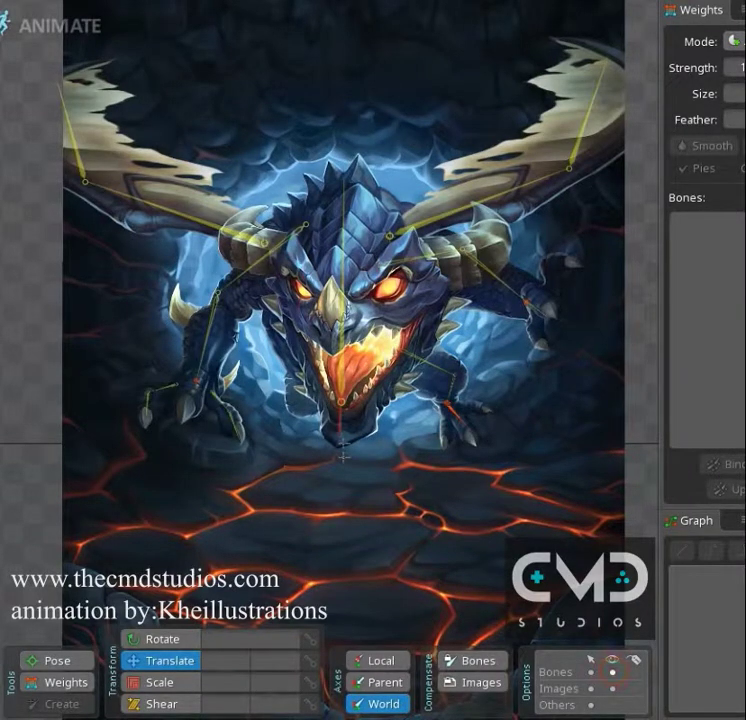
pyautogui.scroll(3, 328, 478)
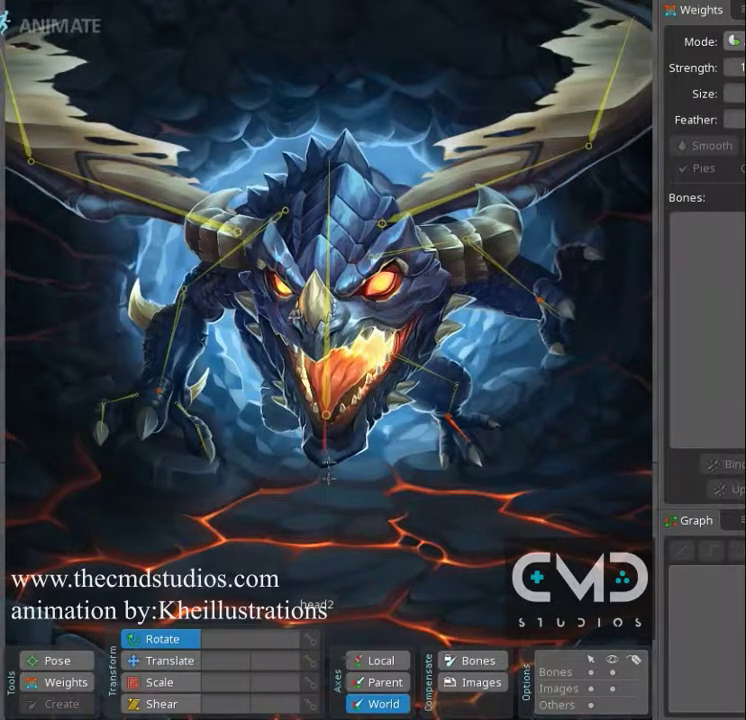
# - Try translating the head2 bone in different directions to test the head's turn, undo the moves and deselect it
pyautogui.click(295, 316)
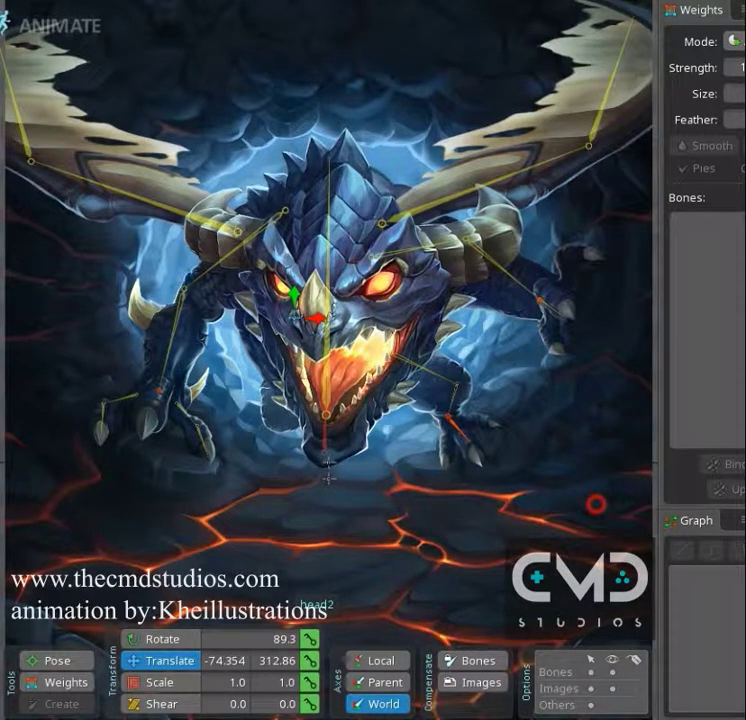
pyautogui.moveTo(596, 505); pyautogui.dragTo(621, 516)
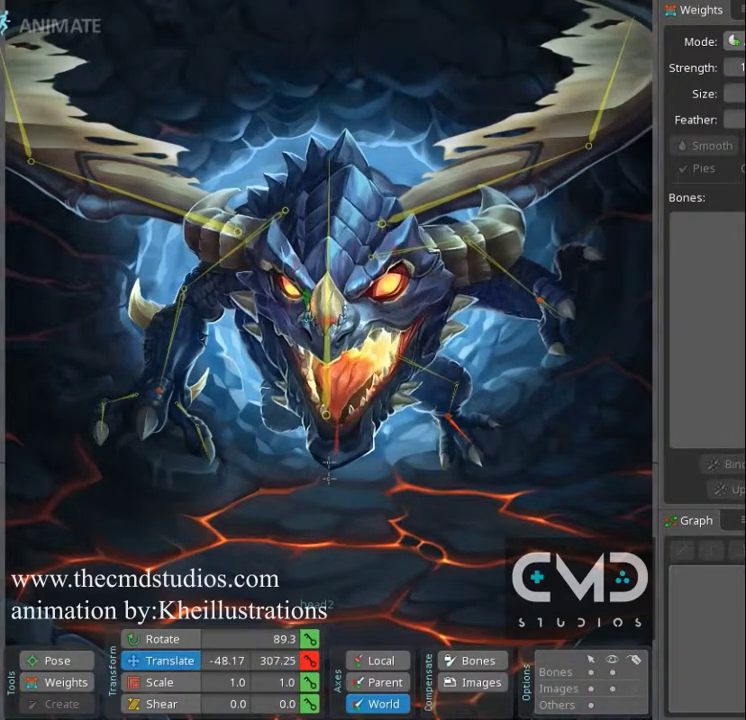
pyautogui.hotkey('ctrl', 'z')
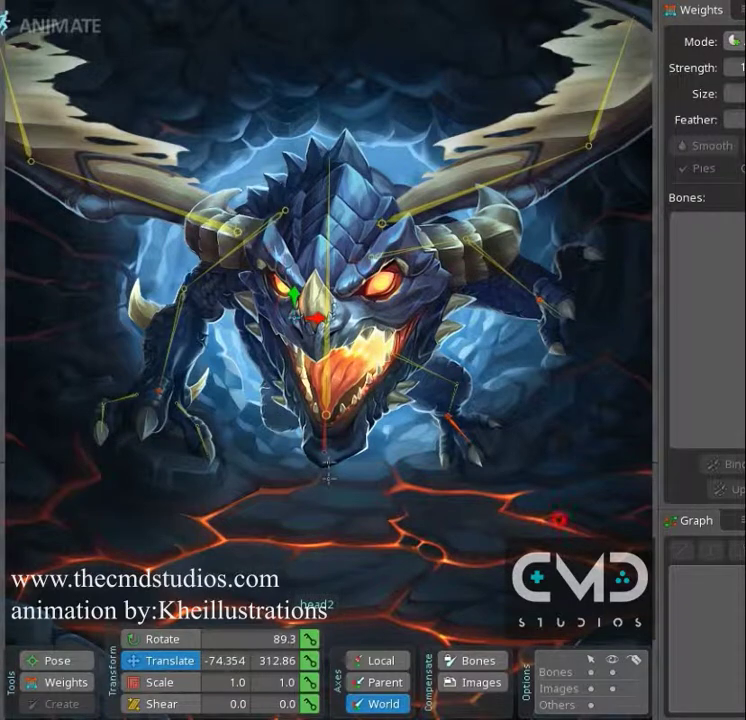
pyautogui.moveTo(559, 520); pyautogui.dragTo(562, 511)
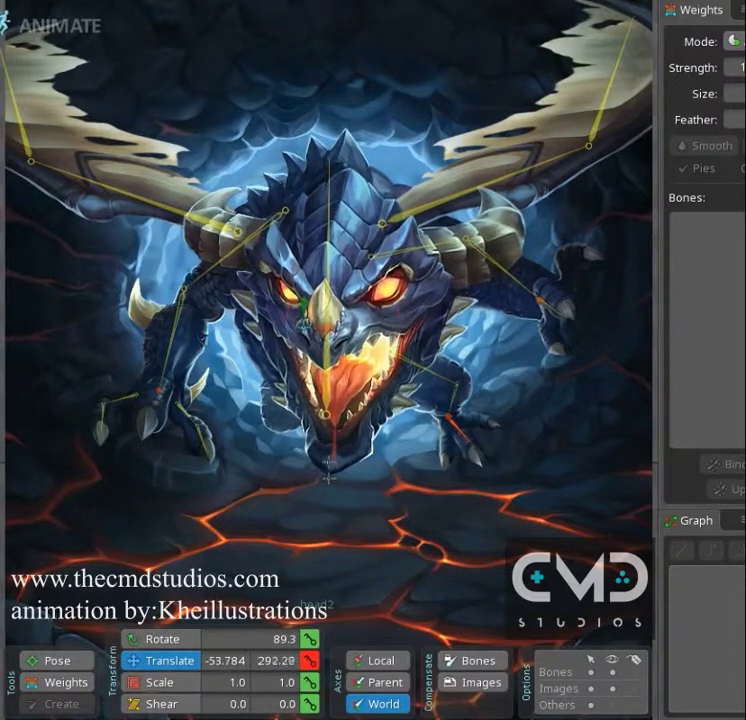
pyautogui.rightClick(328, 478)
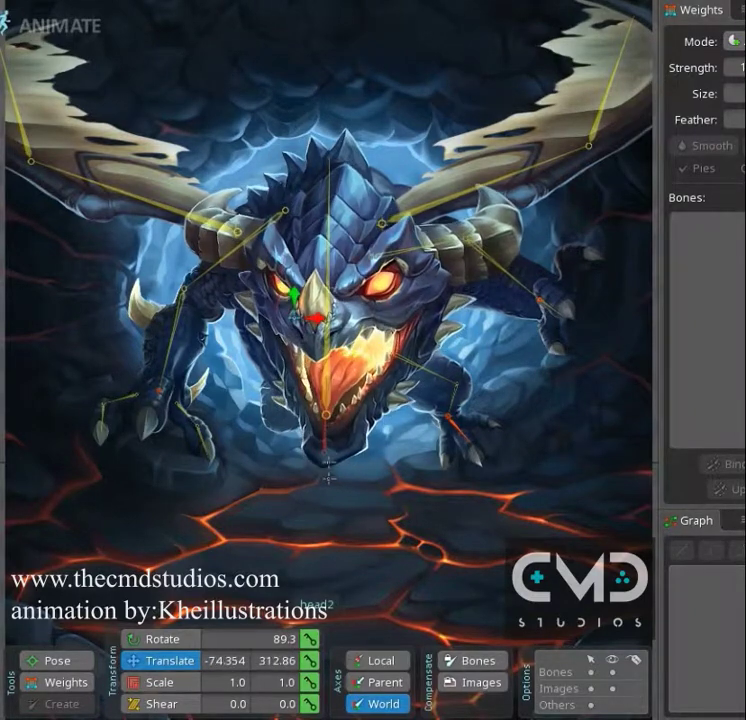
pyautogui.press('space')
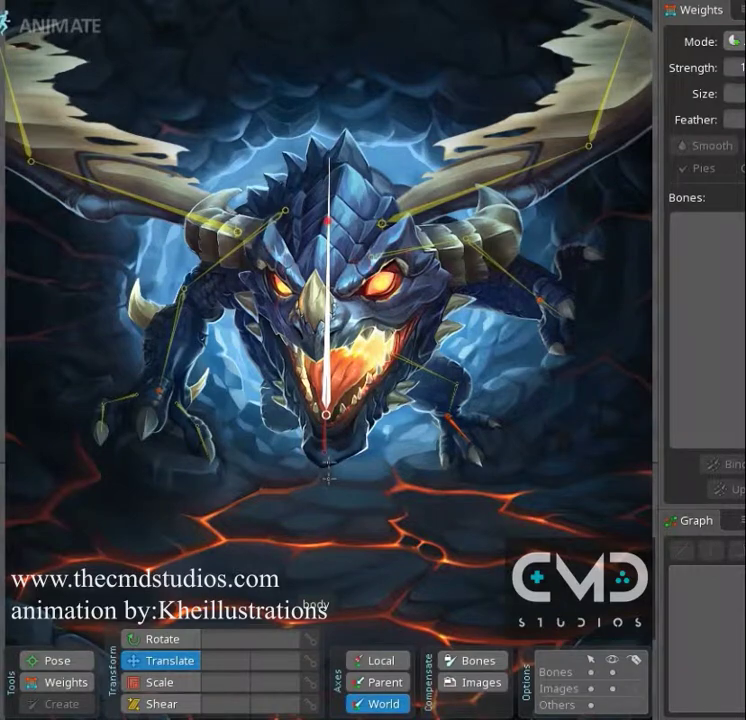
# - Try translating the body bone slightly to test the torso's motion, undo the move and deselect it
pyautogui.click(328, 222)
pyautogui.scroll(-2, 233, 241)
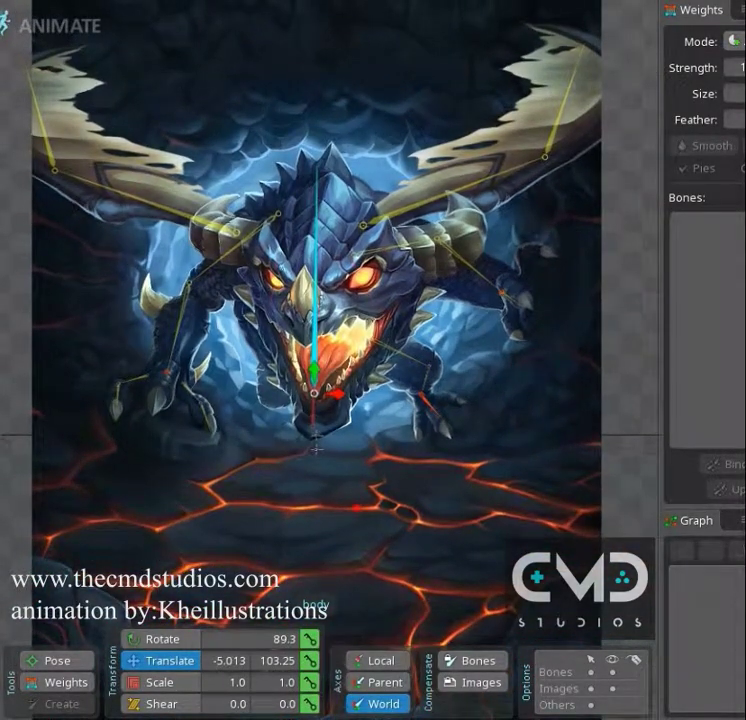
pyautogui.moveTo(314, 393)
pyautogui.mouseDown()
pyautogui.moveTo(314, 387)
pyautogui.moveTo(313, 400)
pyautogui.moveTo(319, 375)
pyautogui.moveTo(307, 390)
pyautogui.moveTo(319, 375)
pyautogui.moveTo(317, 388)
pyautogui.moveTo(306, 389)
pyautogui.mouseUp()
pyautogui.hotkey('ctrl', 'z')
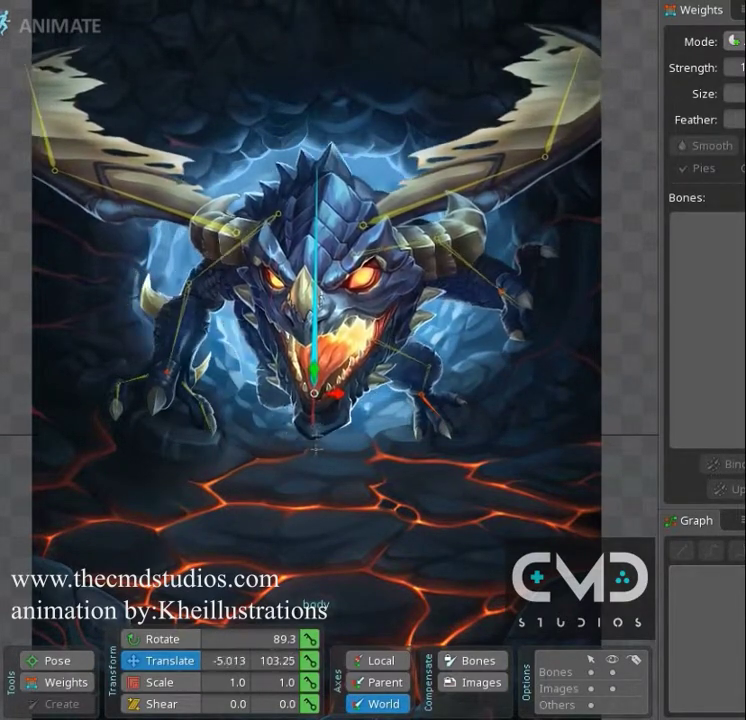
pyautogui.scroll(3, 281, 466)
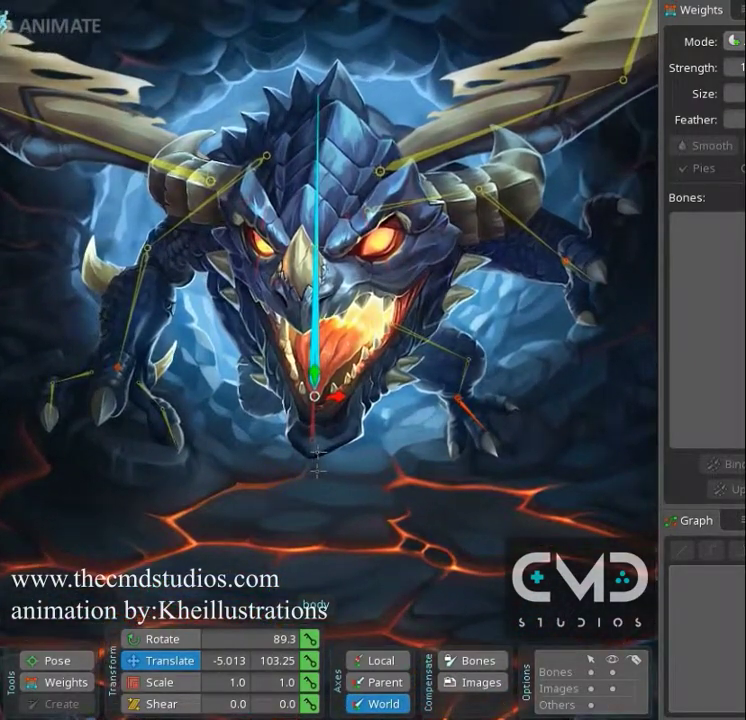
pyautogui.click(317, 466)
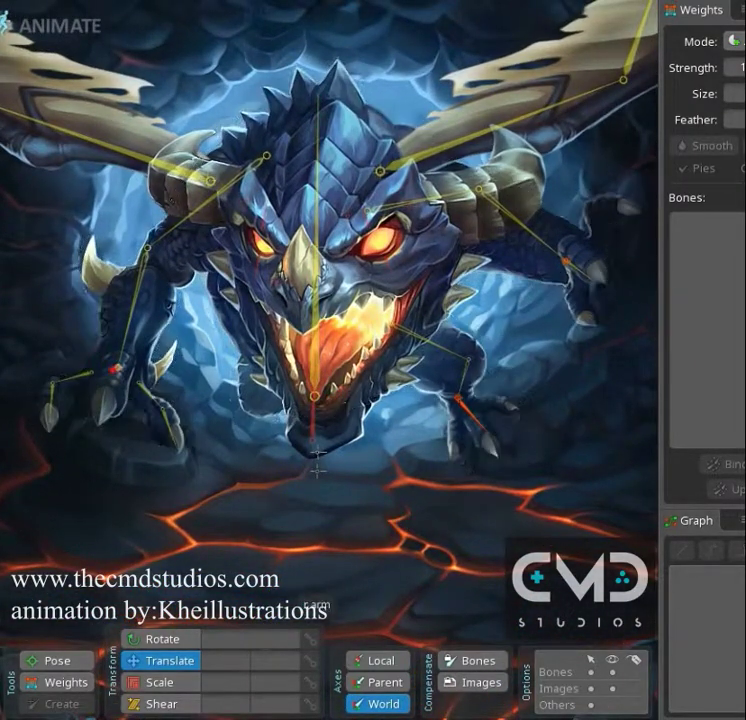
# - Select the control bones at the dragon's wrists one after another, ending on the one for the right arm
pyautogui.click(118, 367)
pyautogui.keyDown('ctrl'); pyautogui.click(458, 398); pyautogui.keyUp('ctrl')
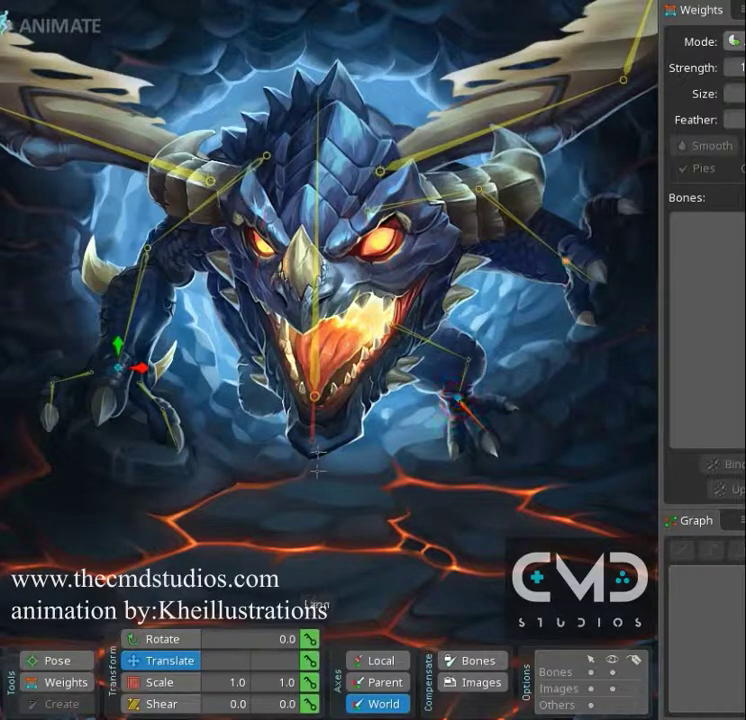
pyautogui.click(566, 261)
pyautogui.scroll(5, 80, 330)
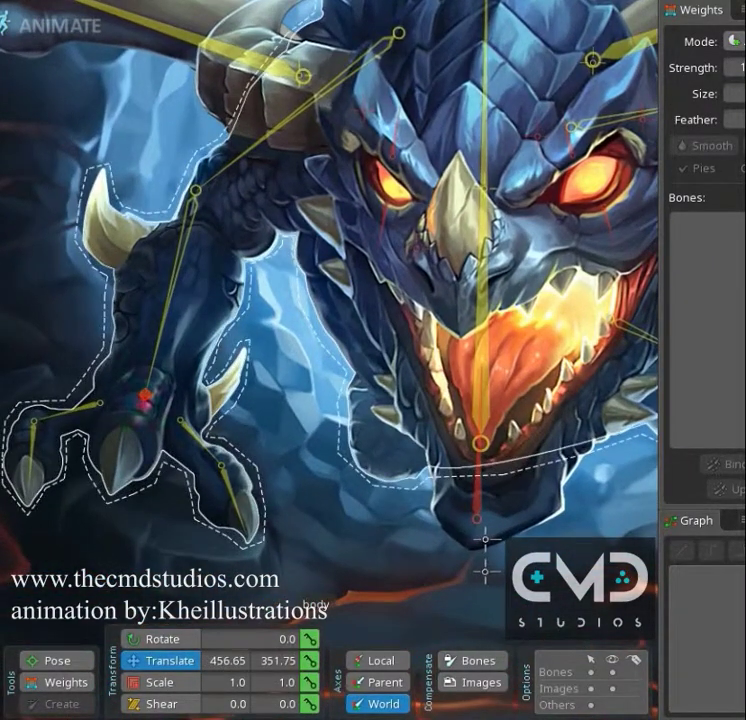
pyautogui.click(125, 358)
pyautogui.click(145, 395)
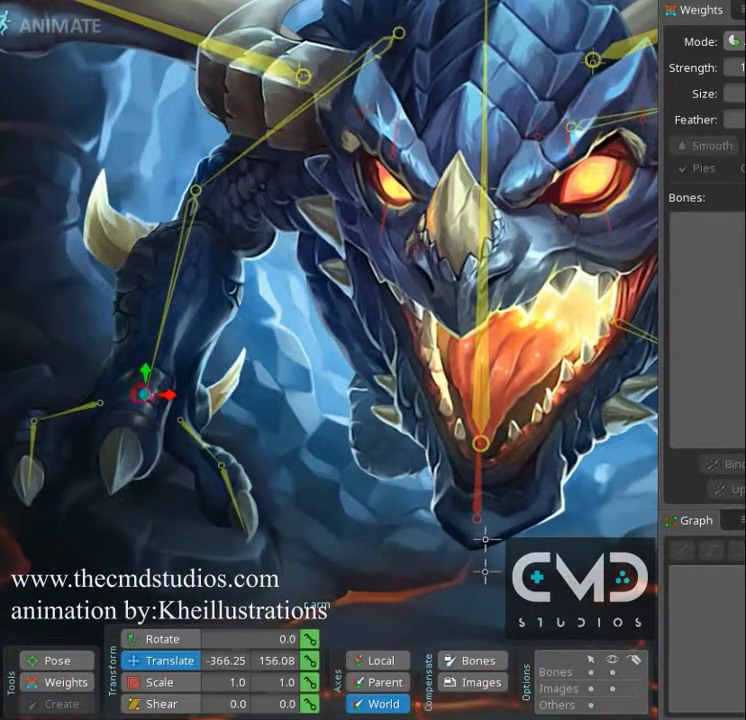
# - Examine the left leg's control bone and the left arm's control bone, and clear the selection
pyautogui.moveTo(480, 530); pyautogui.dragTo(211, 513)
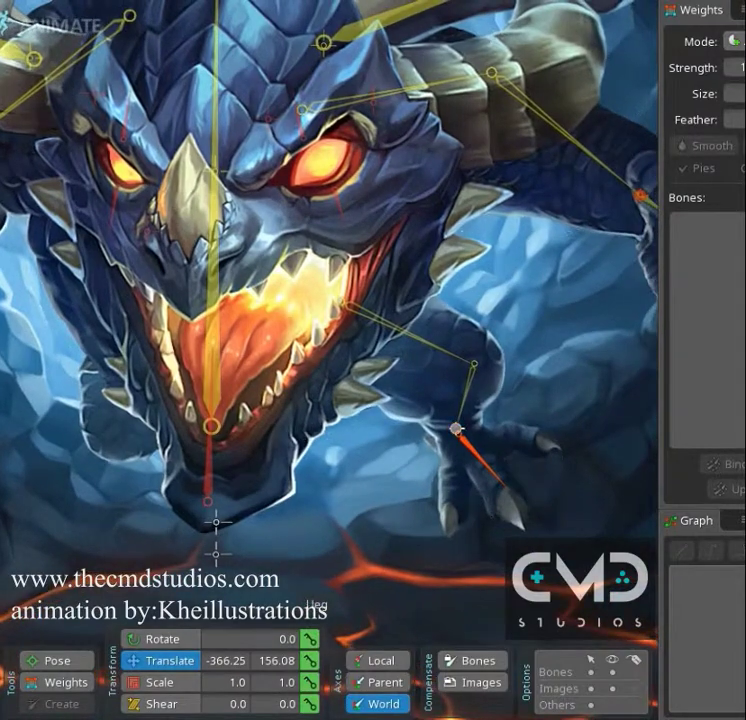
pyautogui.click(456, 428)
pyautogui.moveTo(456, 428); pyautogui.dragTo(336, 503)
pyautogui.click(518, 272)
pyautogui.scroll(-5, 430, 420)
pyautogui.moveTo(230, 503); pyautogui.dragTo(418, 510)
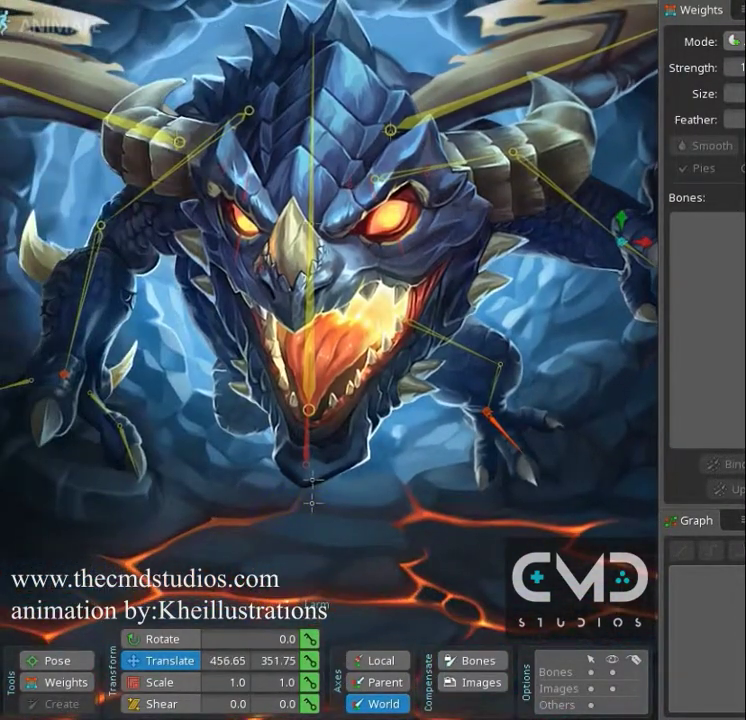
pyautogui.scroll(-2, 418, 510)
pyautogui.scroll(-4, 303, 462)
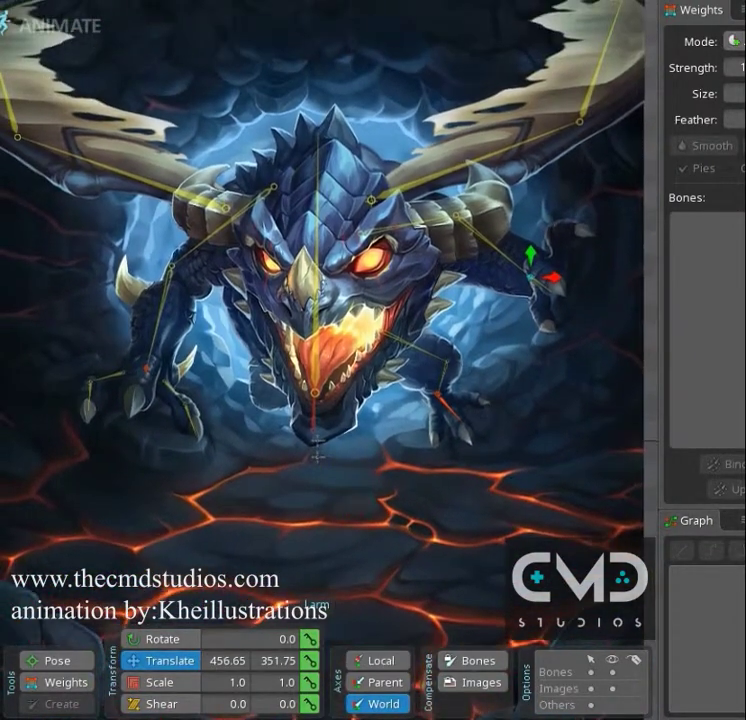
pyautogui.click(352, 500)
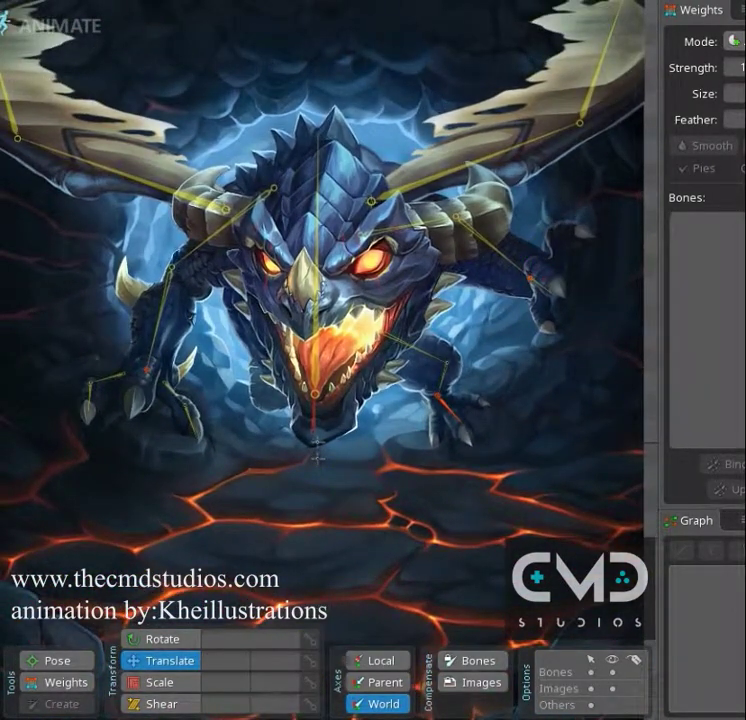
# - Try shifting the body bone again to test how the limbs follow from their control bones, and undo the shift
pyautogui.click(315, 353)
pyautogui.moveTo(353, 502)
pyautogui.mouseDown()
pyautogui.moveTo(355, 513)
pyautogui.moveTo(342, 508)
pyautogui.mouseUp()
pyautogui.hotkey('ctrl', 'z')
pyautogui.scroll(-1, 127, 120)
pyautogui.scroll(-1, 410, 350)
pyautogui.moveTo(413, 353); pyautogui.dragTo(467, 418)
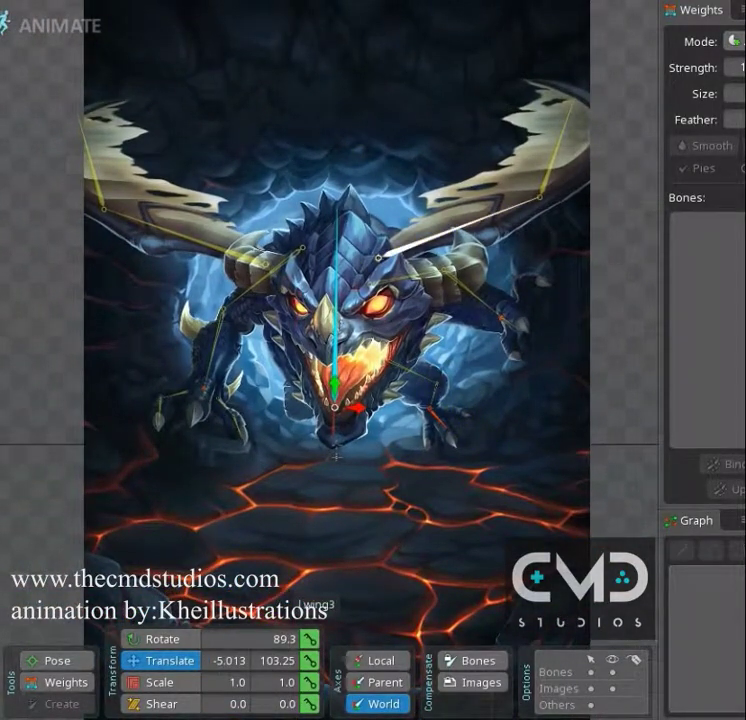
# - Select both bones of the left wing, try rotating them together, and undo the rotation
pyautogui.click(502, 211)
pyautogui.keyDown('ctrl'); pyautogui.click(546, 180); pyautogui.keyUp('ctrl')
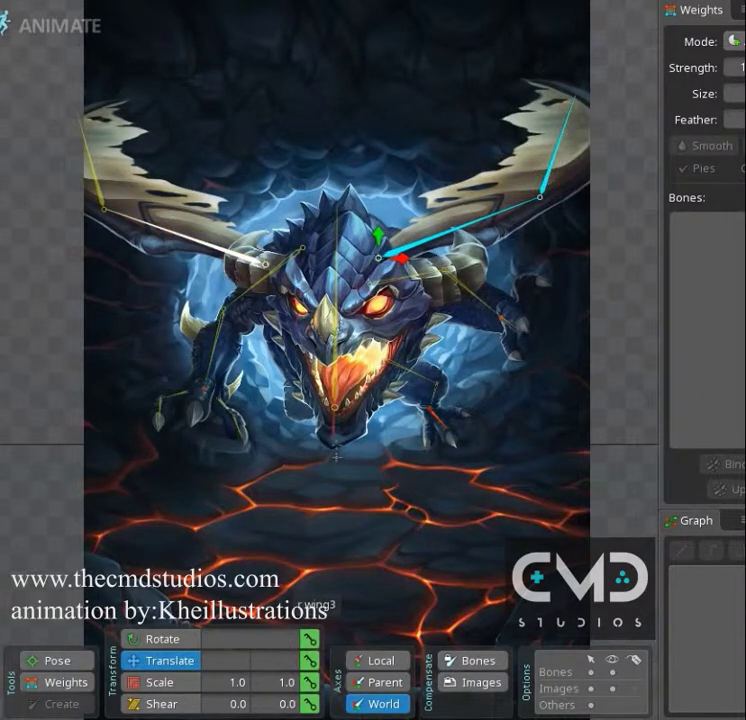
pyautogui.press('c')
pyautogui.moveTo(480, 525); pyautogui.dragTo(595, 466)
pyautogui.hotkey('ctrl', 'z')
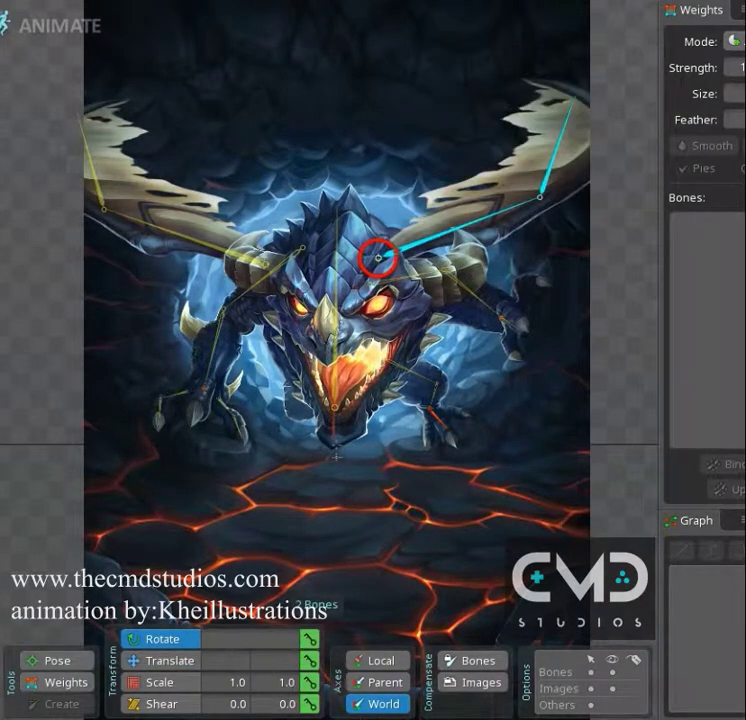
# - Select both bones of the right wing, try rotating them together, undo the rotation and deselect
pyautogui.click(180, 236)
pyautogui.keyDown('ctrl'); pyautogui.click(96, 185); pyautogui.keyUp('ctrl')
pyautogui.moveTo(353, 571); pyautogui.dragTo(392, 558)
pyautogui.hotkey('ctrl', 'z')
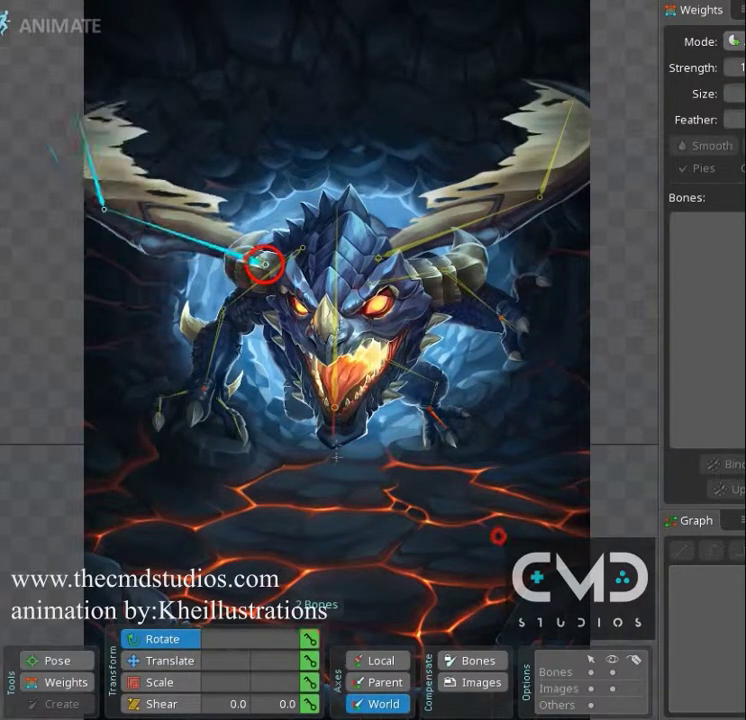
pyautogui.doubleClick(498, 536)
# - Try translating the brow bone above the dragon's left eye downward, and undo the move
pyautogui.scroll(4, 367, 350)
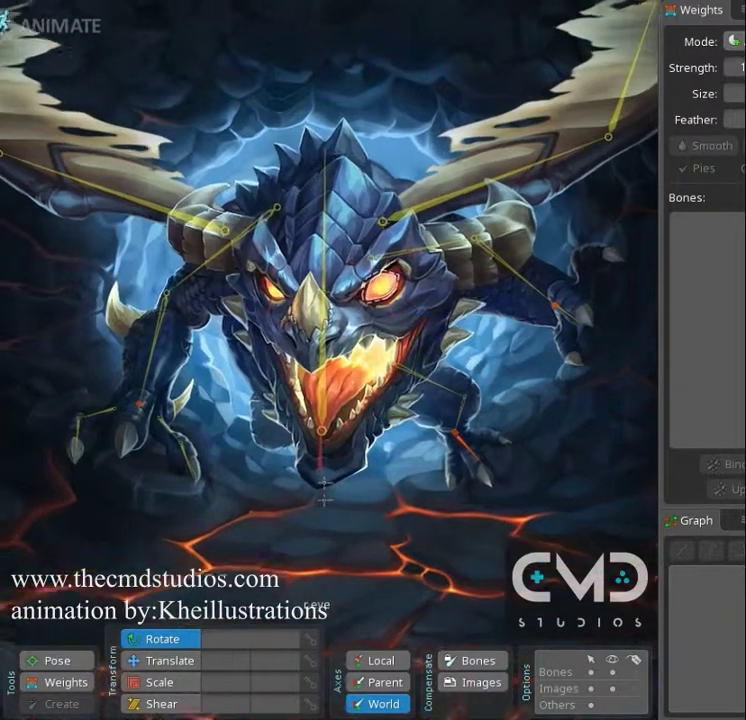
pyautogui.scroll(1, 373, 289)
pyautogui.click(370, 268)
pyautogui.press('v')
pyautogui.moveTo(372, 251); pyautogui.dragTo(371, 303)
pyautogui.hotkey('ctrl', 'z')
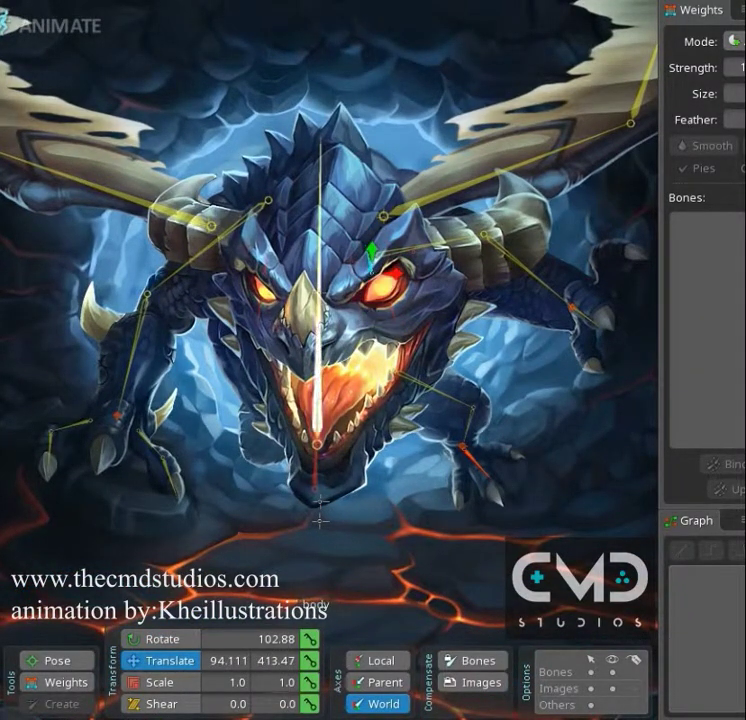
# - Try translating the head4 brow bone above the dragon's right eye, and undo the move
pyautogui.click(265, 268)
pyautogui.moveTo(264, 252); pyautogui.dragTo(279, 247)
pyautogui.hotkey('ctrl', 'z')
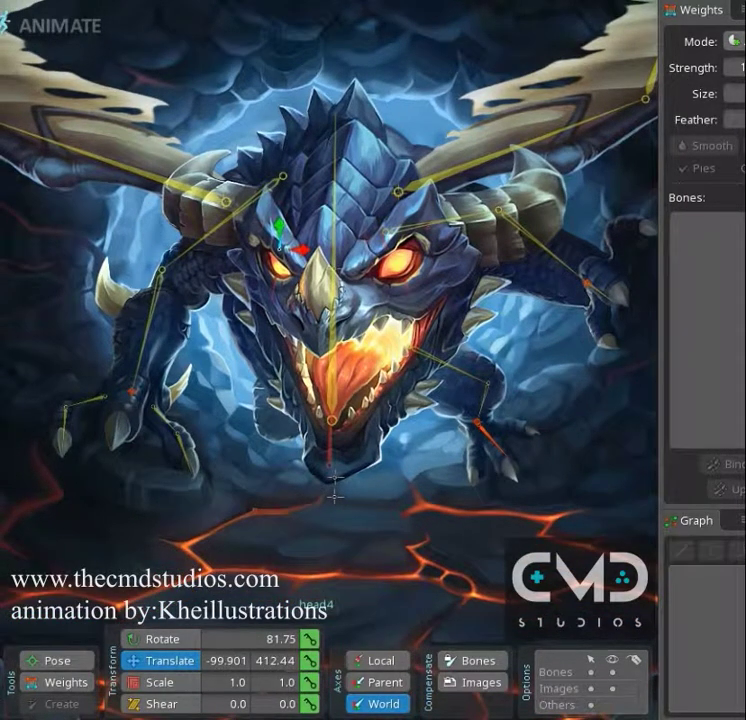
pyautogui.moveTo(383, 478); pyautogui.dragTo(384, 493)
pyautogui.scroll(-1, 383, 478)
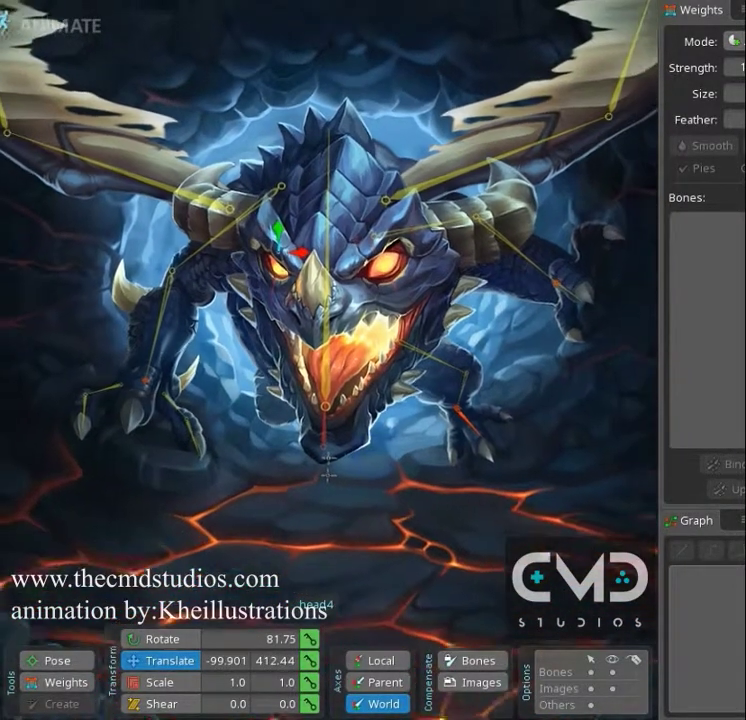
# - Try moving the head8 jaw bone at the chin, undo the move and clear the selection
pyautogui.click(322, 450)
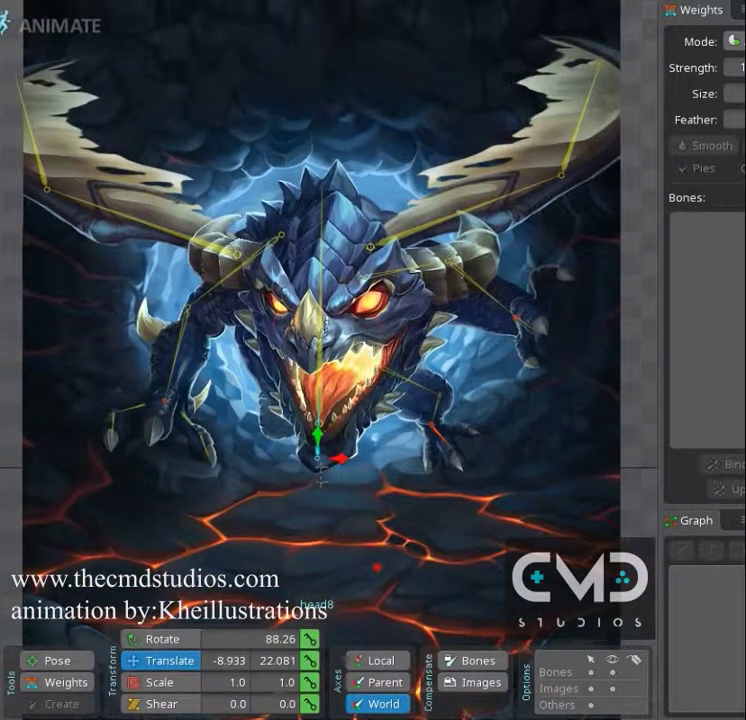
pyautogui.moveTo(377, 567); pyautogui.dragTo(414, 524)
pyautogui.moveTo(320, 470)
pyautogui.mouseDown()
pyautogui.moveTo(320, 480)
pyautogui.moveTo(320, 472)
pyautogui.mouseUp()
pyautogui.hotkey('ctrl', 'z')
pyautogui.scroll(-3, 320, 330)
pyautogui.moveTo(422, 468); pyautogui.dragTo(463, 481)
pyautogui.doubleClick(498, 508)
# - Hide the bones to view the dragon animation without the skeleton overlay
pyautogui.scroll(1, 498, 508)
pyautogui.scroll(2, 526, 452)
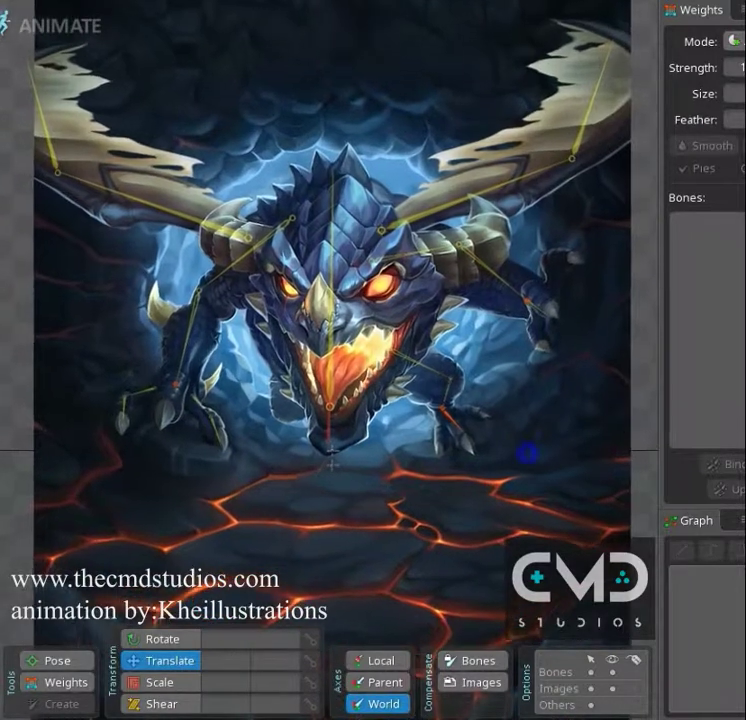
pyautogui.moveTo(526, 451); pyautogui.dragTo(532, 460)
pyautogui.scroll(-1, 530, 456)
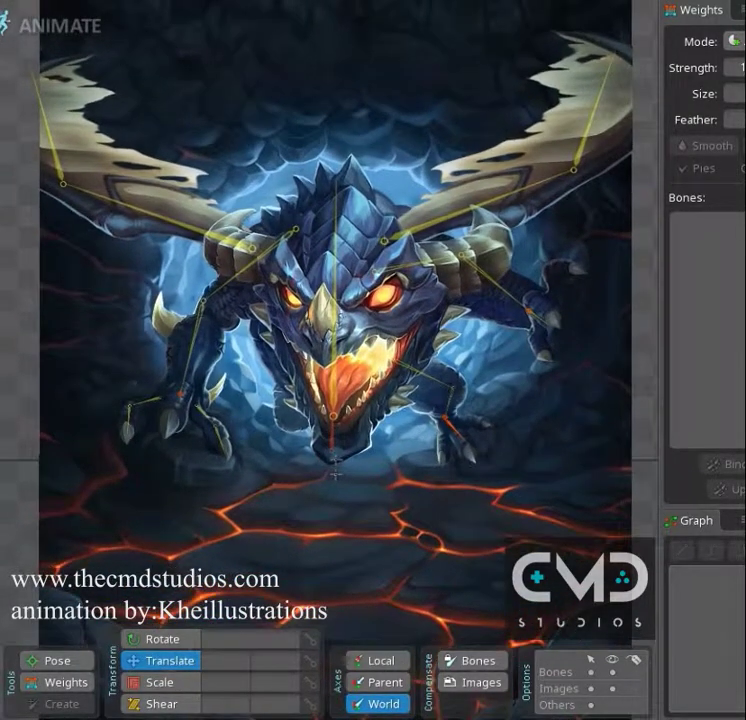
pyautogui.scroll(-2, 333, 330)
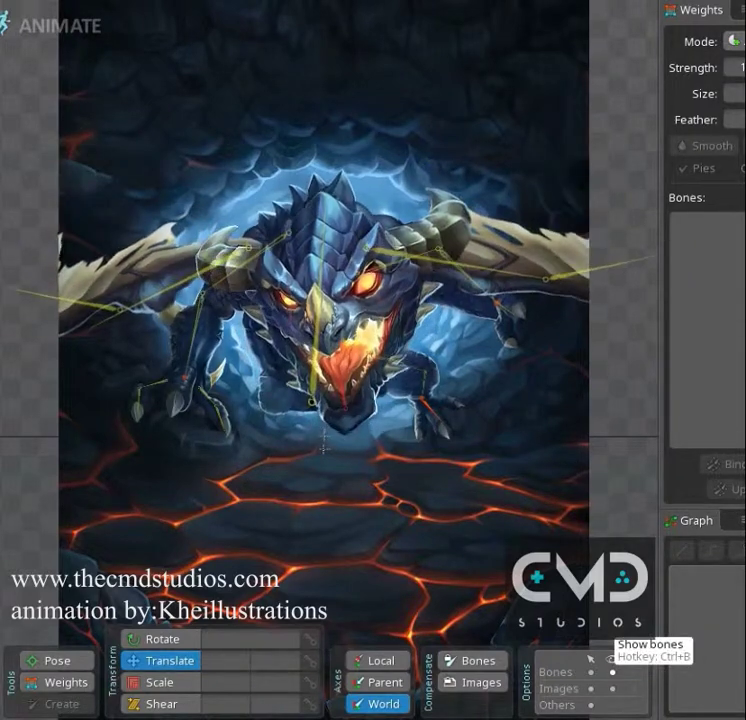
pyautogui.click(612, 672)
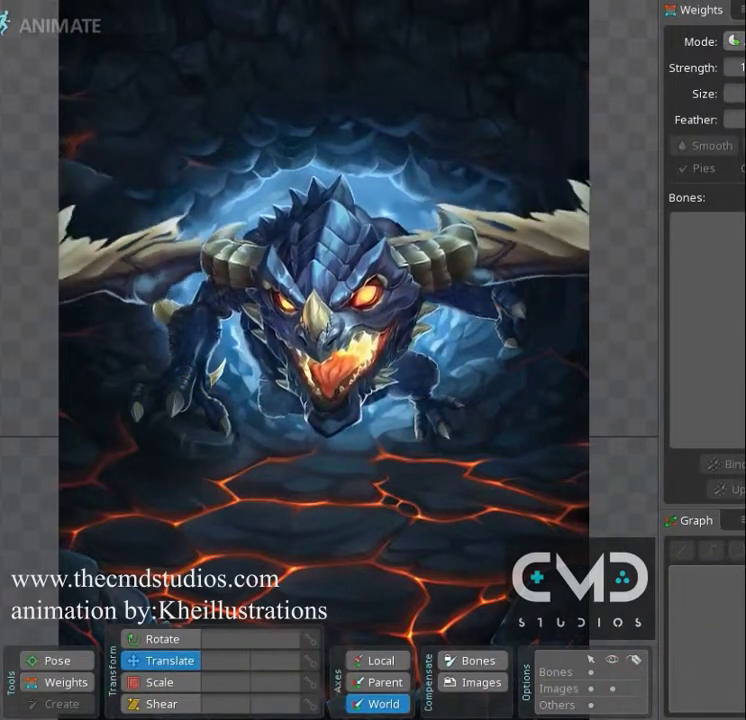